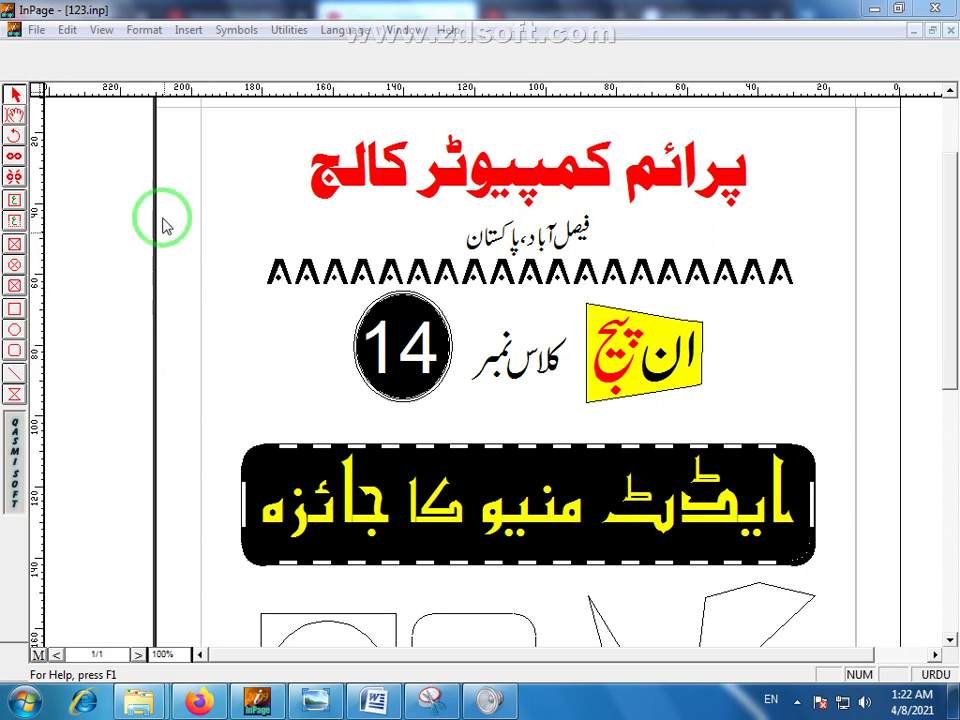
pyautogui.click(70, 31)
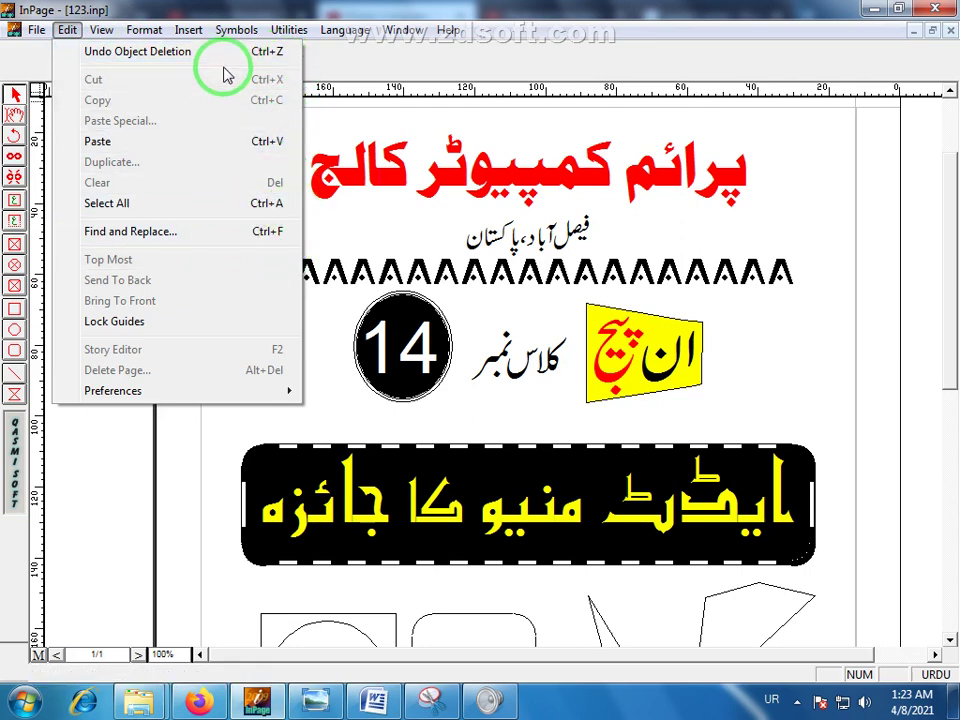
pyautogui.click(286, 29)
pyautogui.click(67, 30)
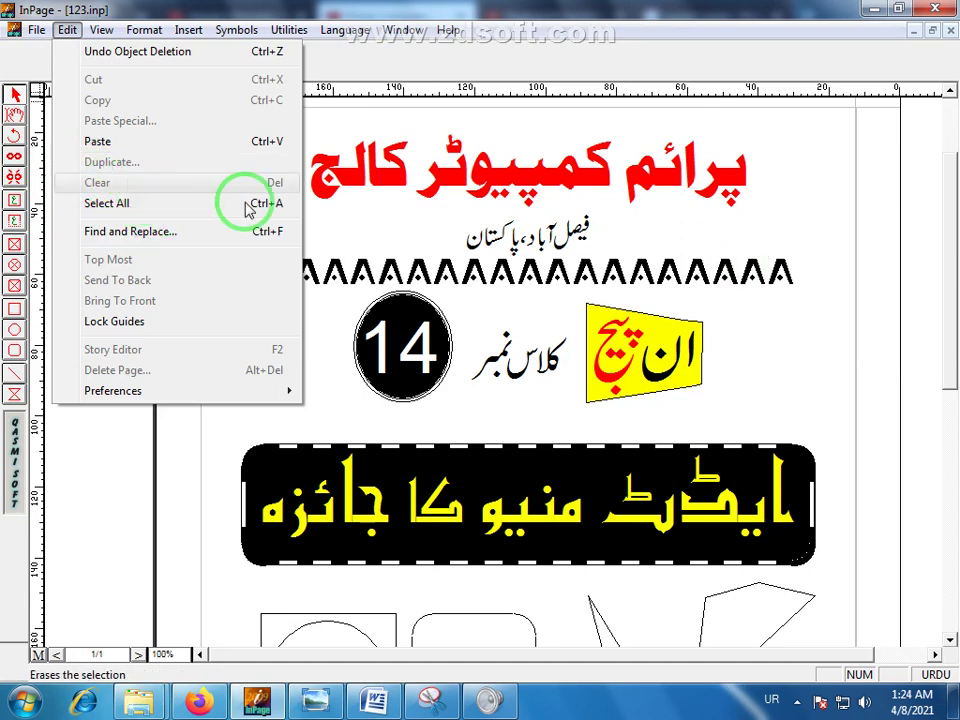
# - Examine the Duplicate row, column and spacing options for the circle inside the square
pyautogui.click(952, 335)
pyautogui.moveTo(952, 429); pyautogui.dragTo(955, 513)
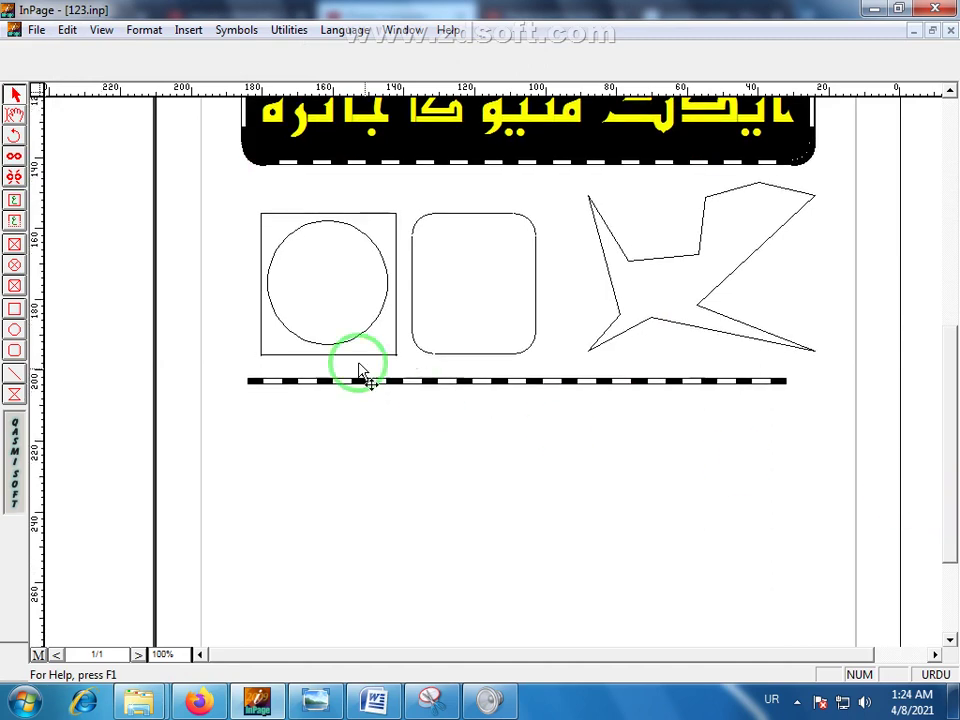
pyautogui.click(312, 232)
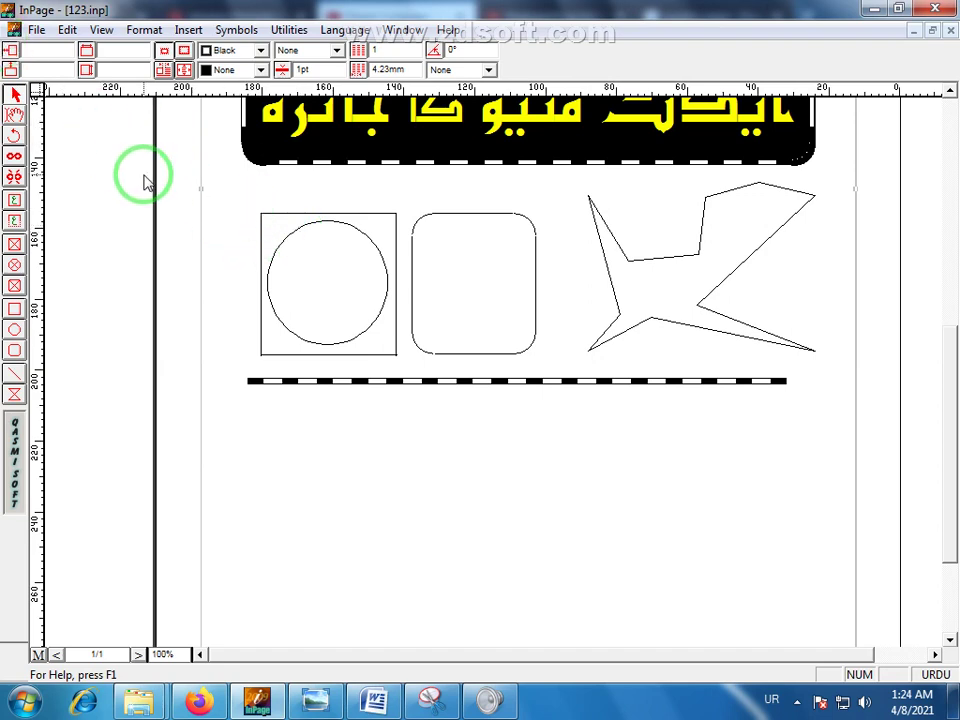
pyautogui.moveTo(176, 183); pyautogui.dragTo(396, 405)
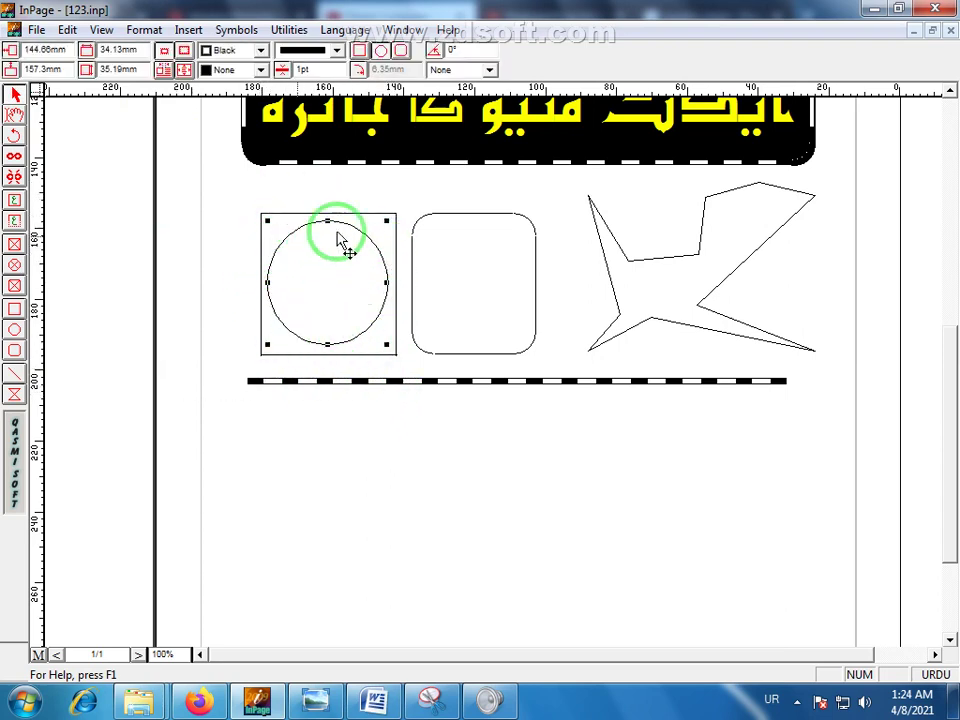
pyautogui.click(67, 30)
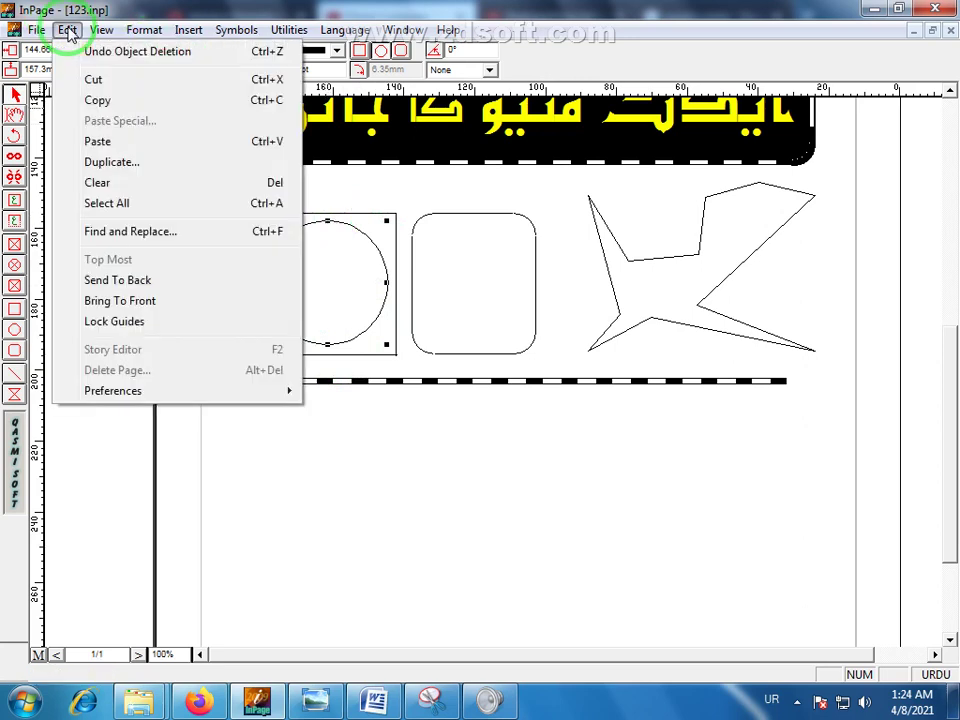
pyautogui.click(128, 167)
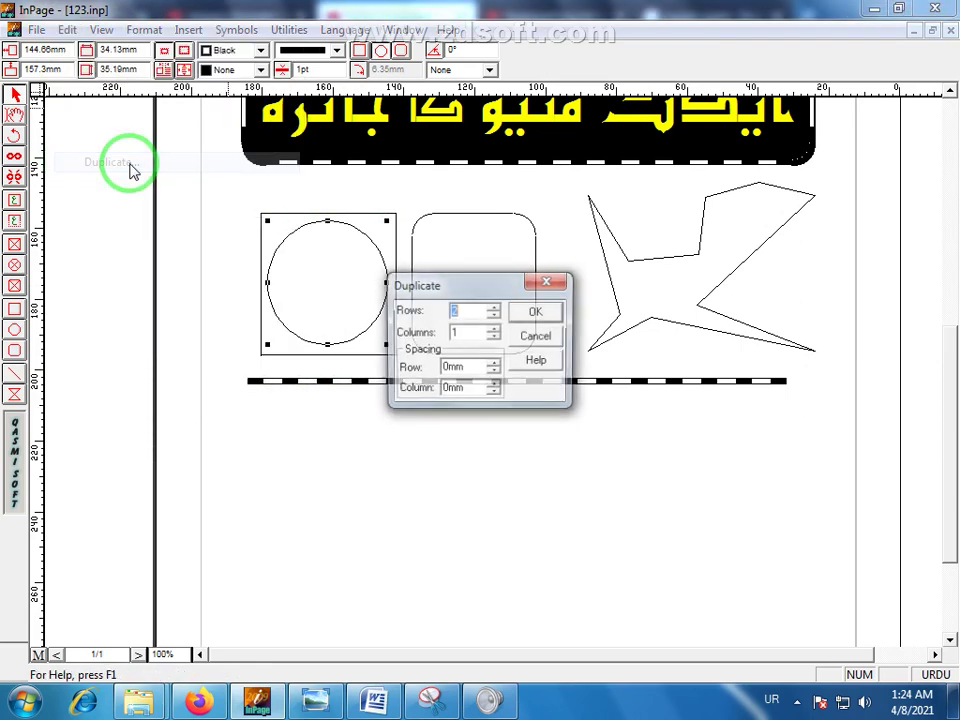
pyautogui.moveTo(490, 290); pyautogui.dragTo(525, 317)
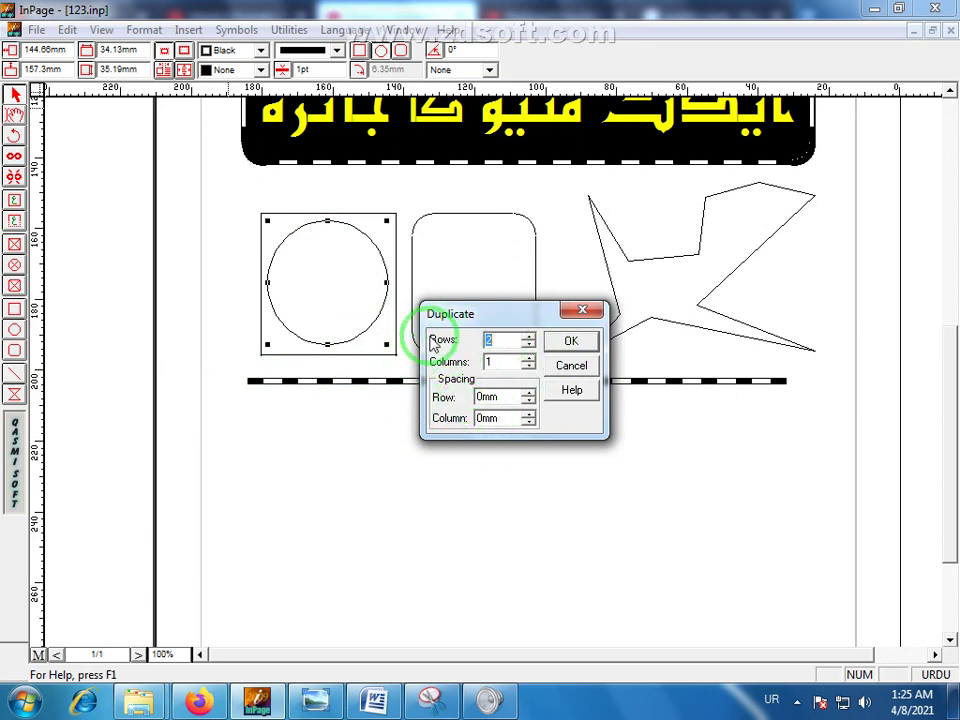
pyautogui.click(573, 367)
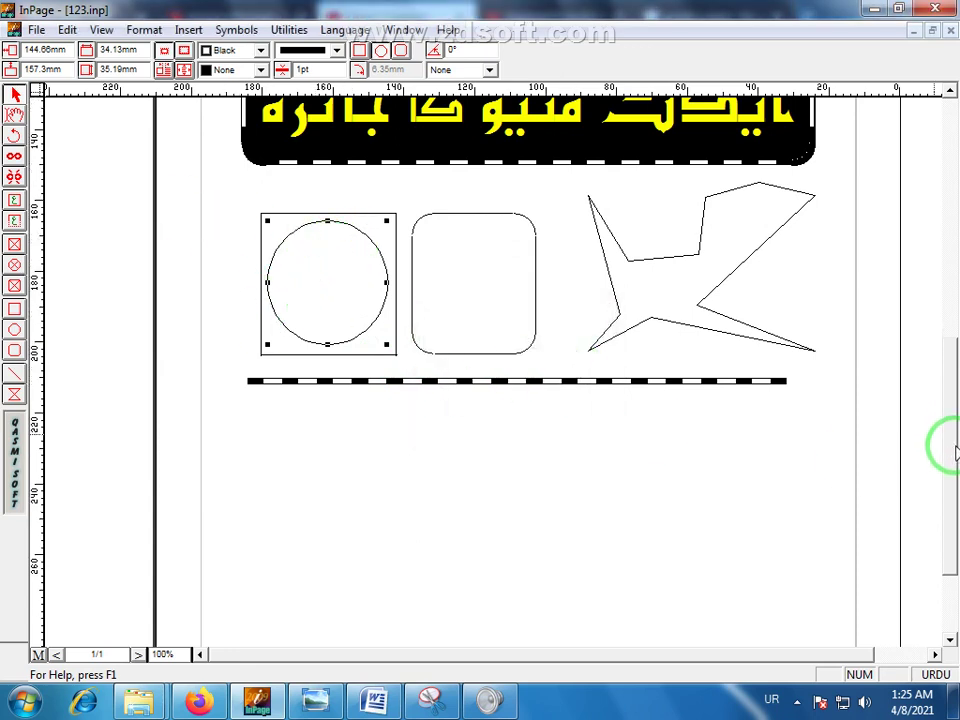
# - Draw an ellipse about 49 mm wide and 54.5 mm high in the empty area below the dashed line
pyautogui.scroll(-3, 943, 450)
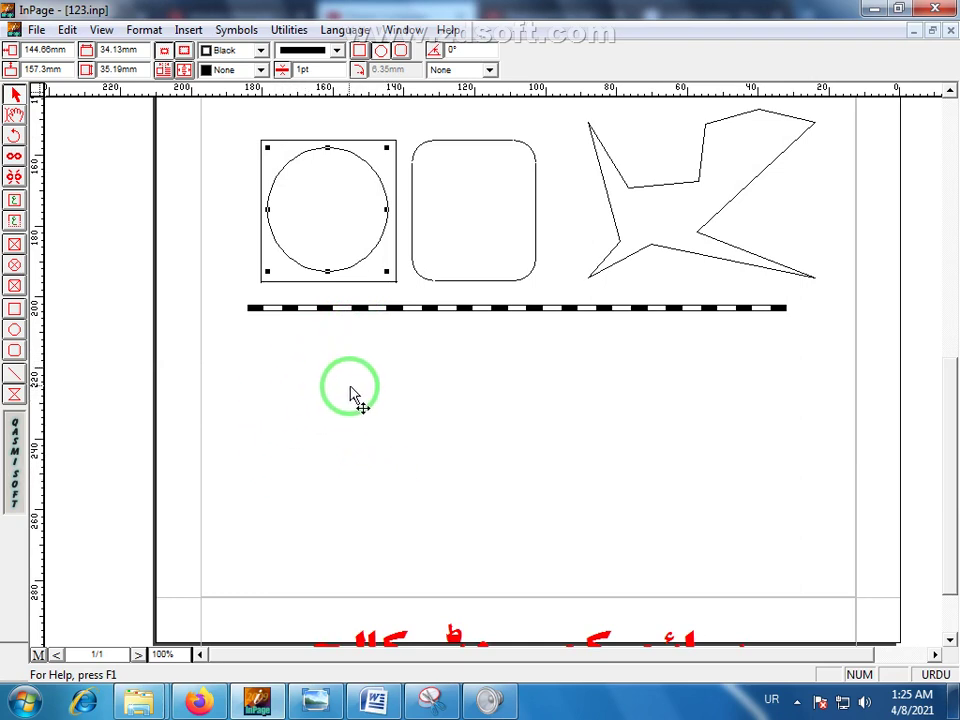
pyautogui.click(14, 328)
pyautogui.moveTo(287, 365); pyautogui.dragTo(460, 556)
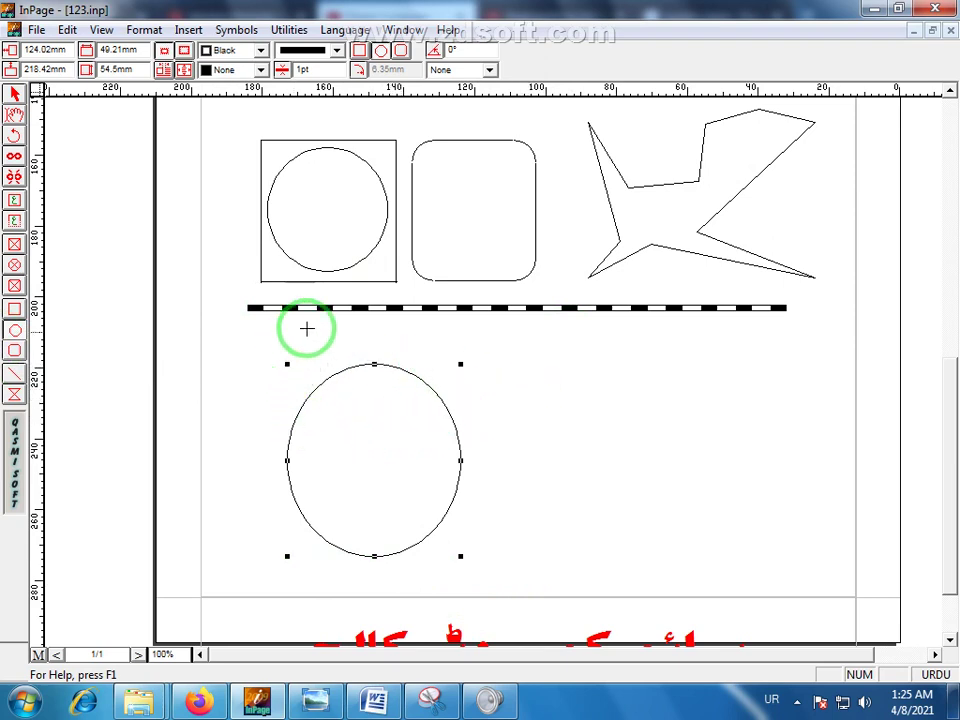
# - Copy the large ellipse below the dashed line and paste it, placing the copy beside the original at about the same height
pyautogui.rightClick(386, 366)
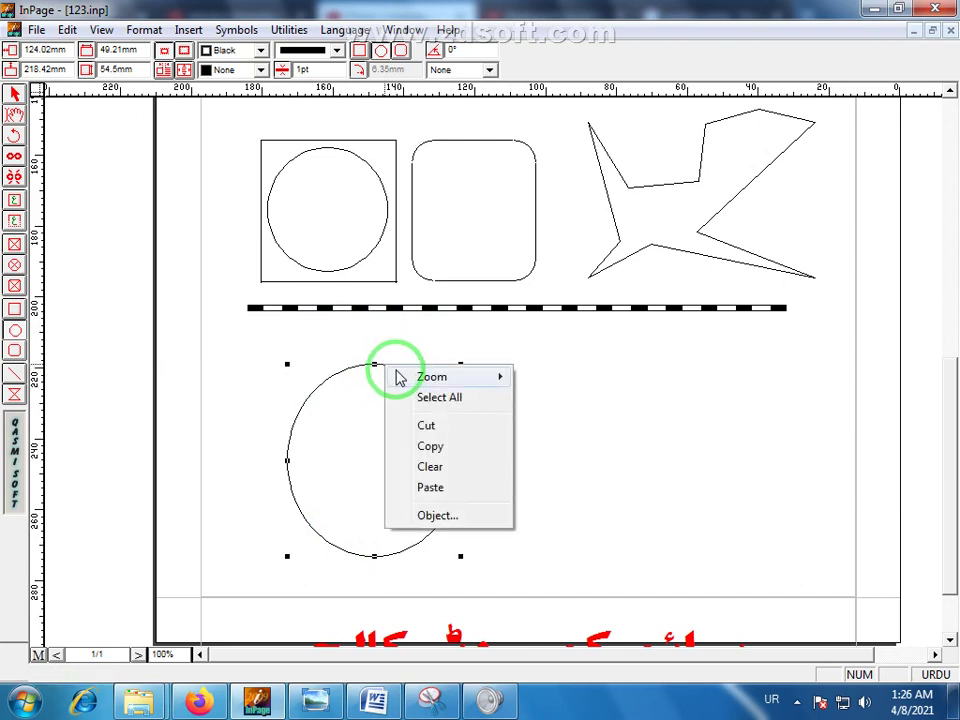
pyautogui.click(434, 447)
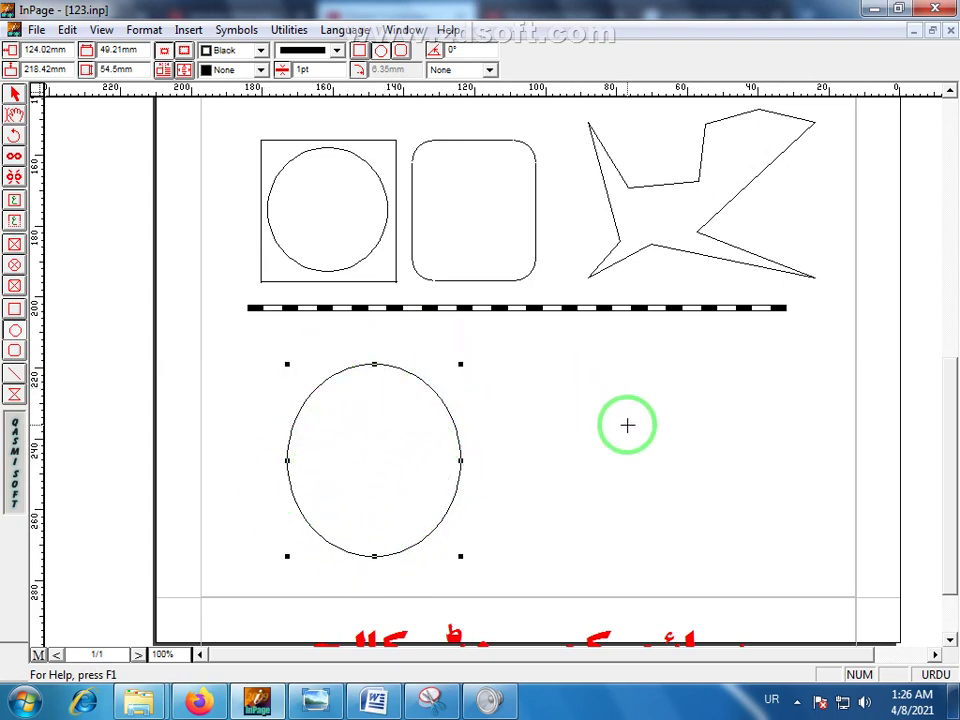
pyautogui.rightClick(549, 381)
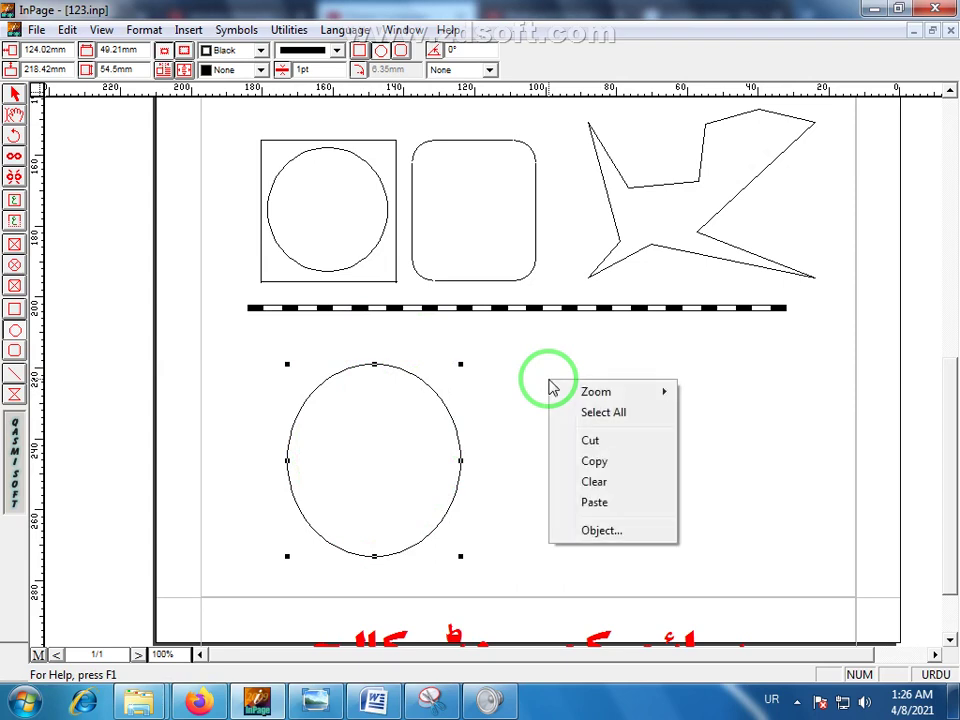
pyautogui.click(596, 503)
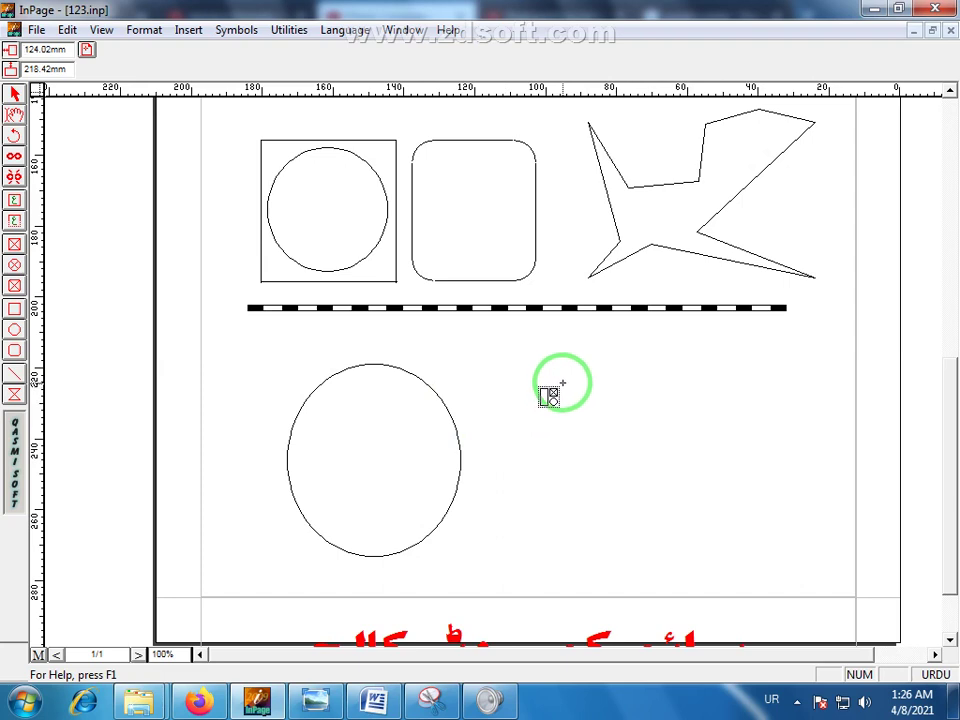
pyautogui.click(553, 372)
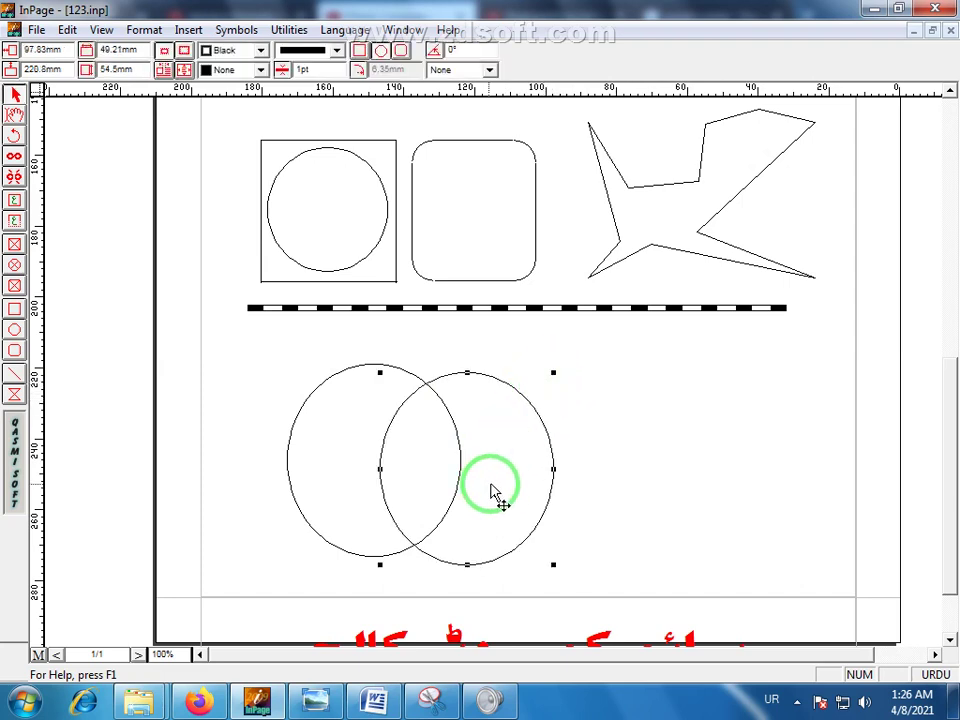
pyautogui.moveTo(480, 374); pyautogui.dragTo(569, 378)
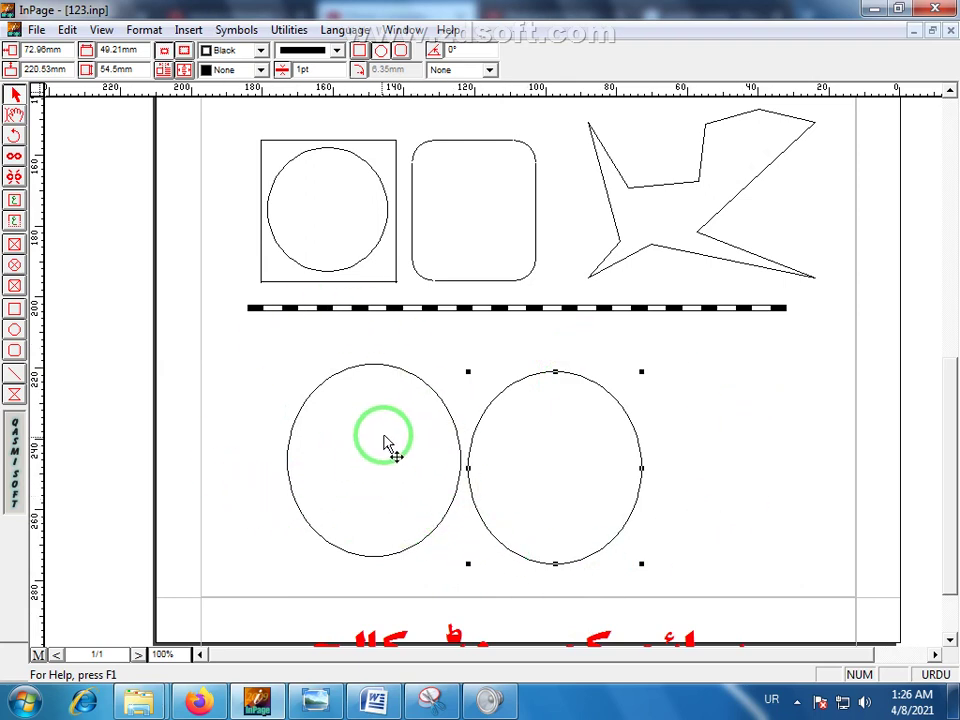
pyautogui.moveTo(591, 383); pyautogui.dragTo(590, 390)
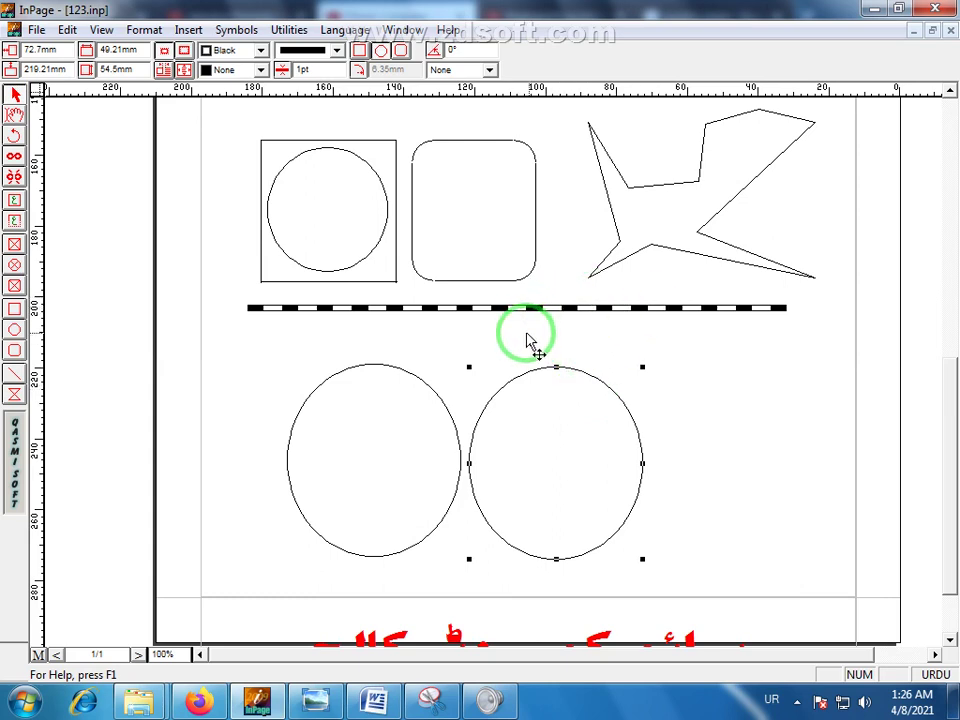
# - Clear the pasted copy of the ellipse from the page
pyautogui.click(67, 30)
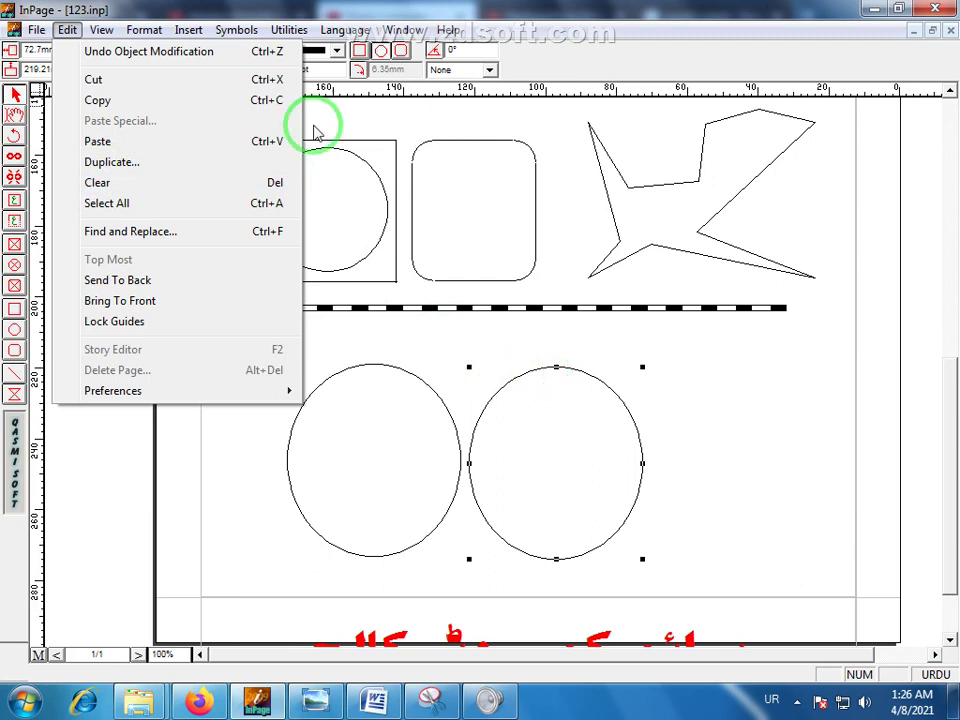
pyautogui.click(118, 185)
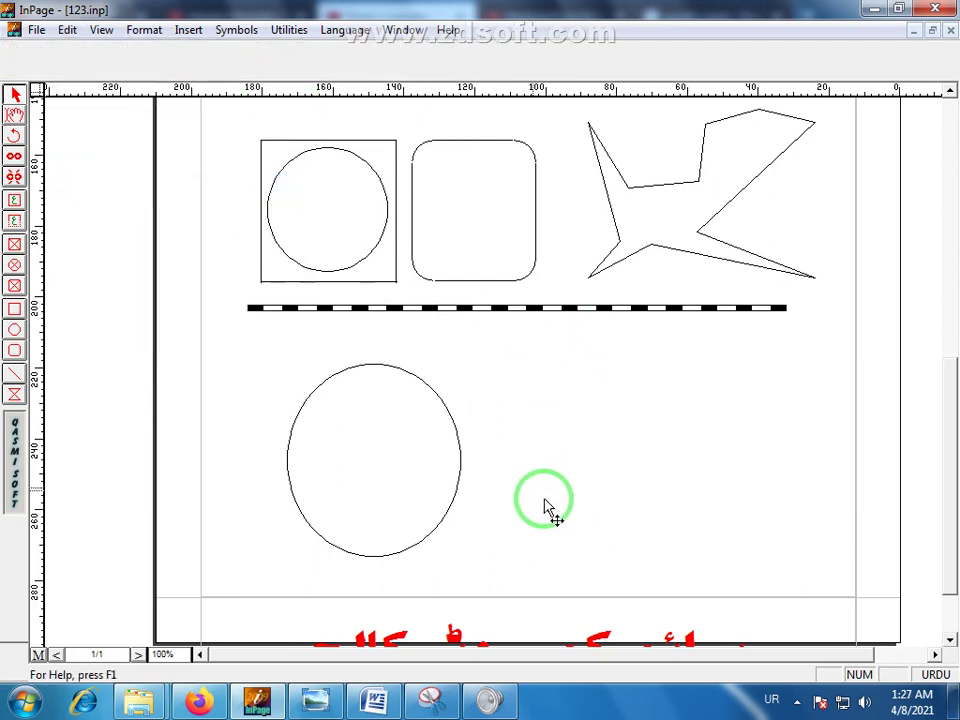
pyautogui.click(78, 33)
pyautogui.moveTo(98, 44)
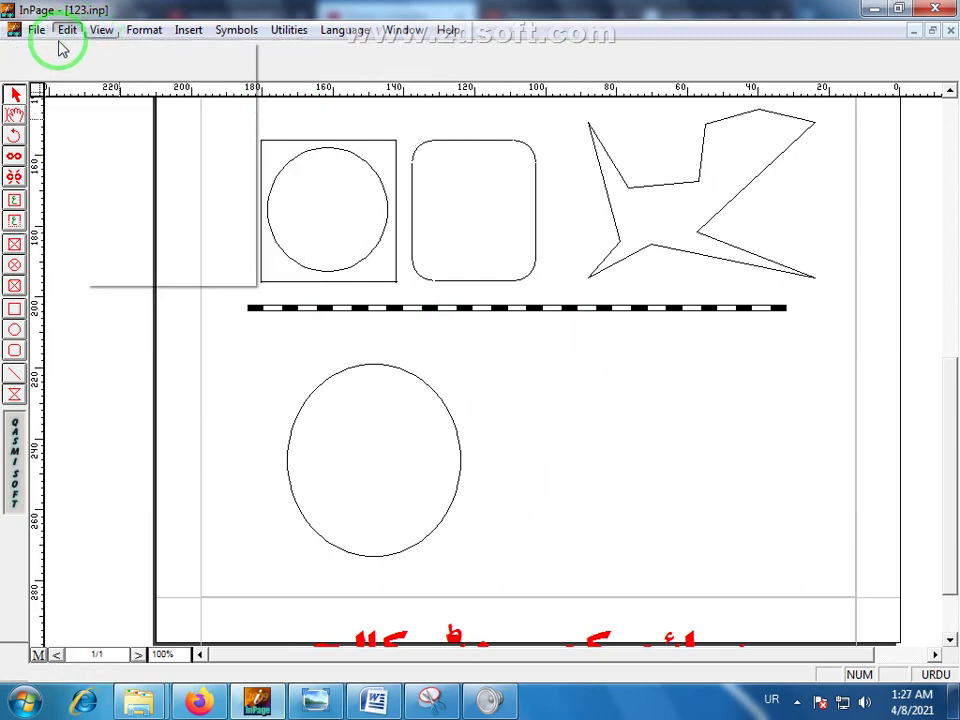
pyautogui.click(67, 31)
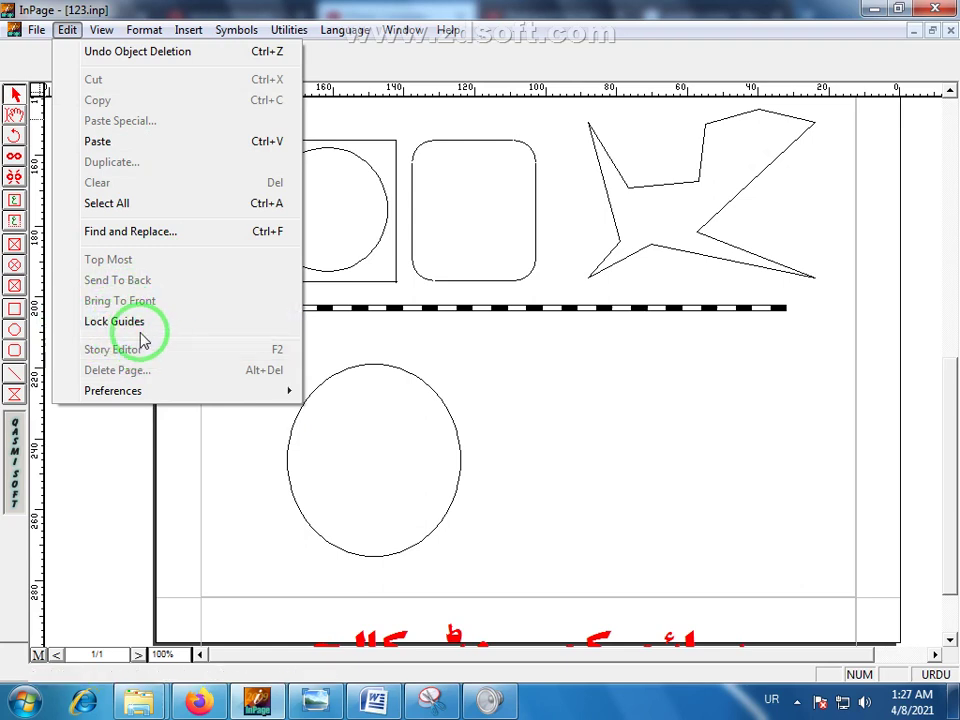
pyautogui.moveTo(420, 29)
pyautogui.click(767, 17)
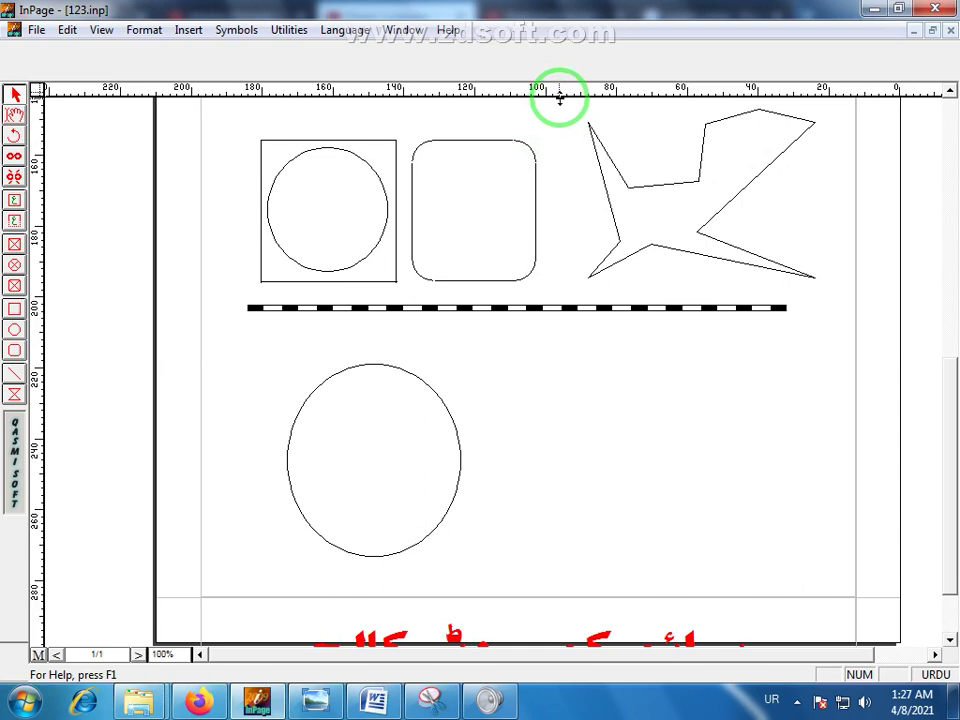
# - Add a horizontal ruler guide between the dashed line and the large ellipse, and lock the guides
pyautogui.moveTo(559, 97); pyautogui.dragTo(571, 340)
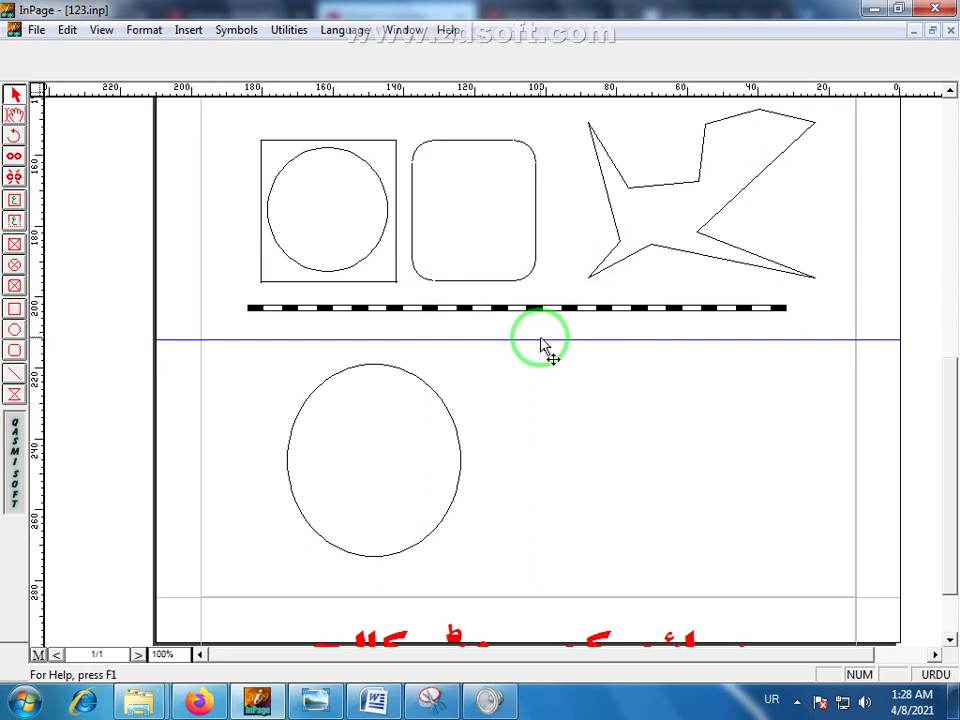
pyautogui.moveTo(541, 346); pyautogui.dragTo(555, 342)
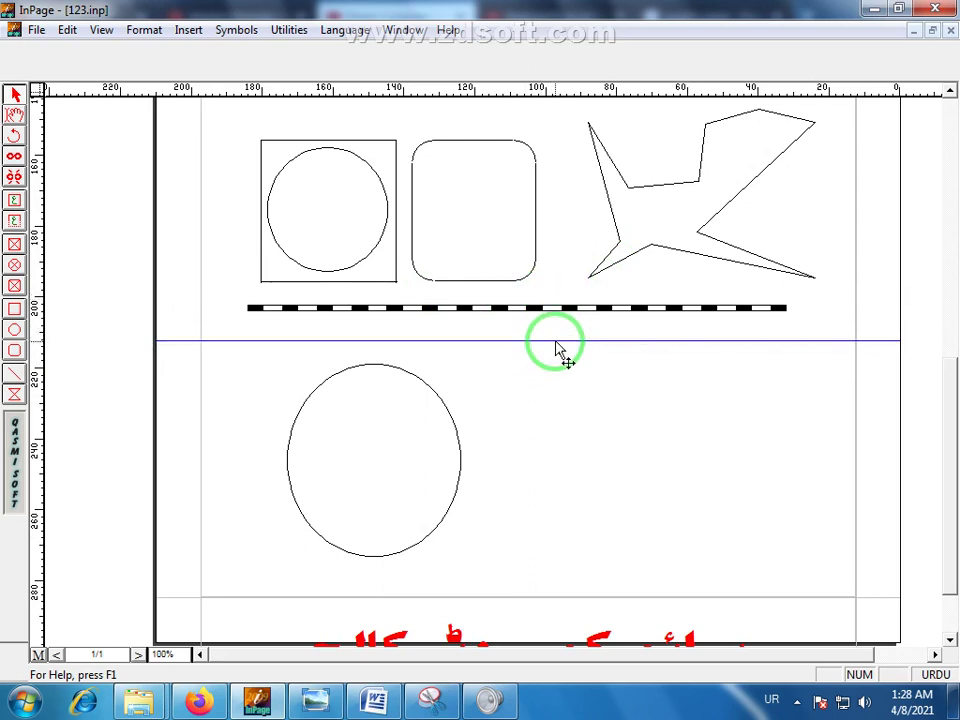
pyautogui.click(66, 31)
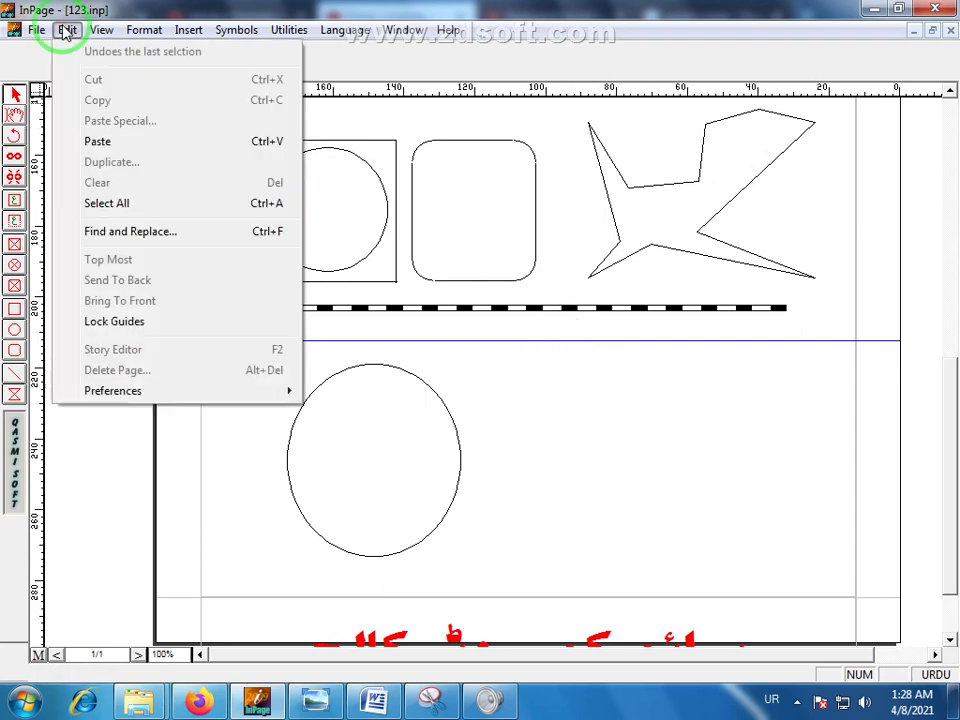
pyautogui.click(146, 323)
# - Unlock the guides and remove the horizontal guide from the page
pyautogui.click(69, 33)
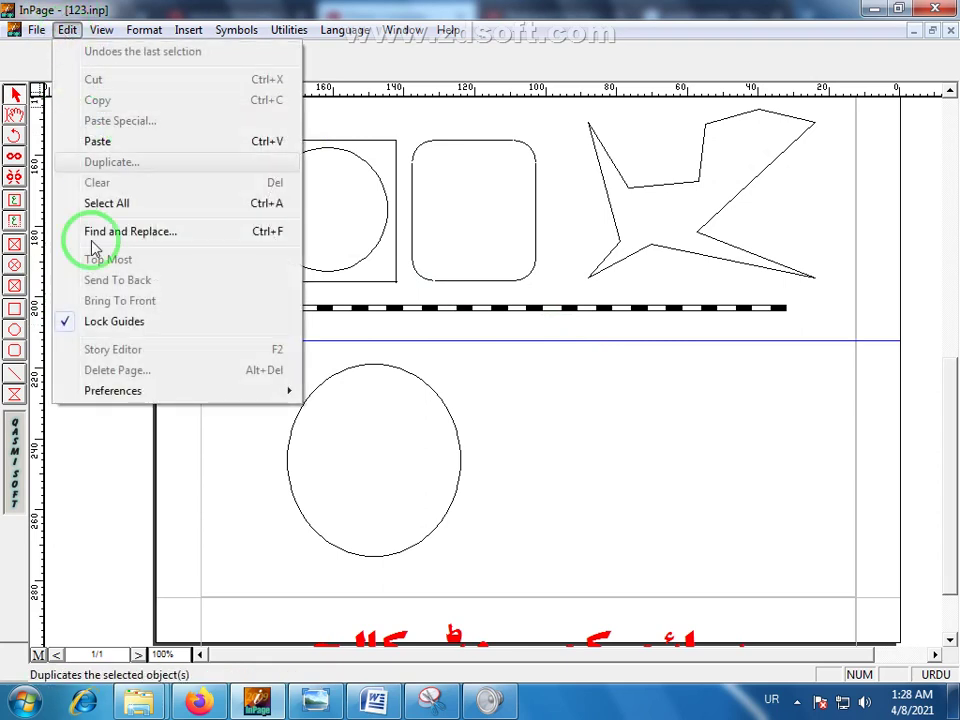
pyautogui.click(118, 331)
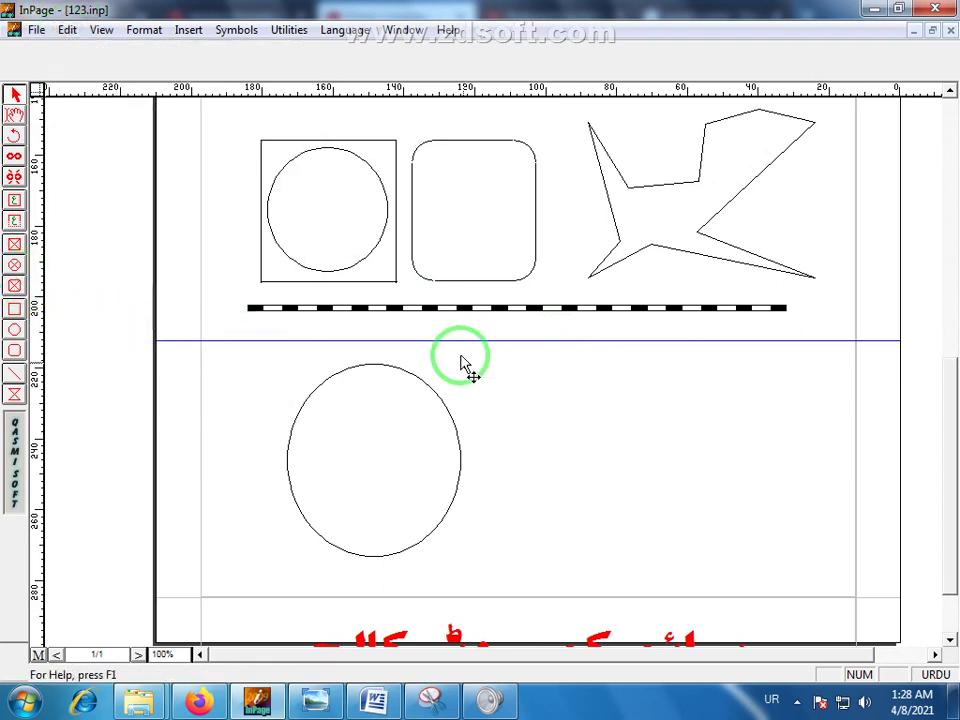
pyautogui.moveTo(476, 343); pyautogui.dragTo(482, 94)
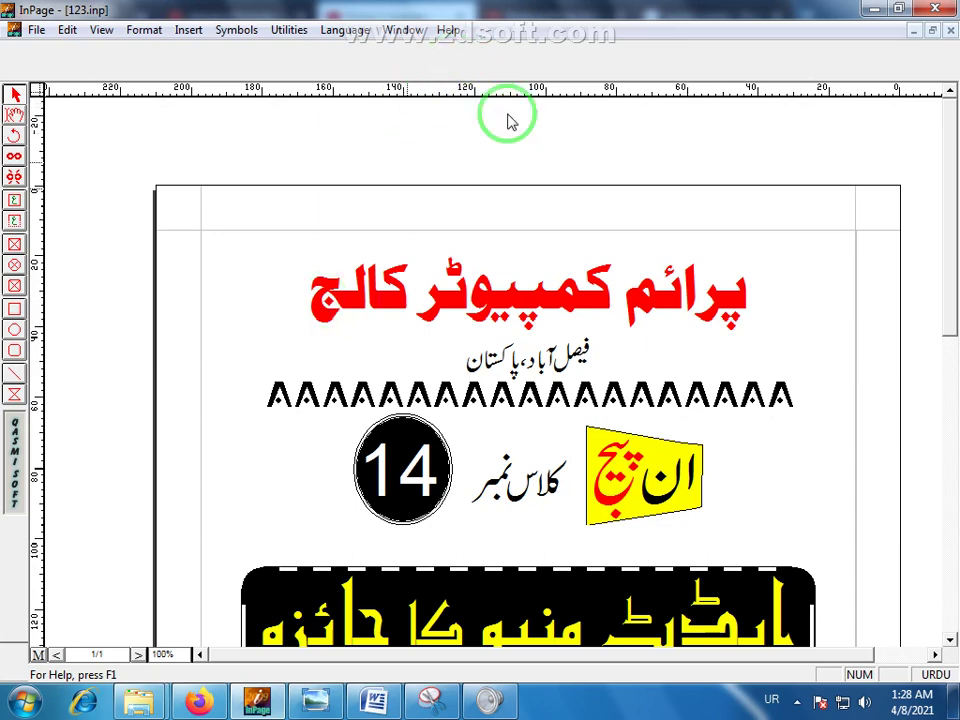
pyautogui.moveTo(945, 246); pyautogui.dragTo(950, 472)
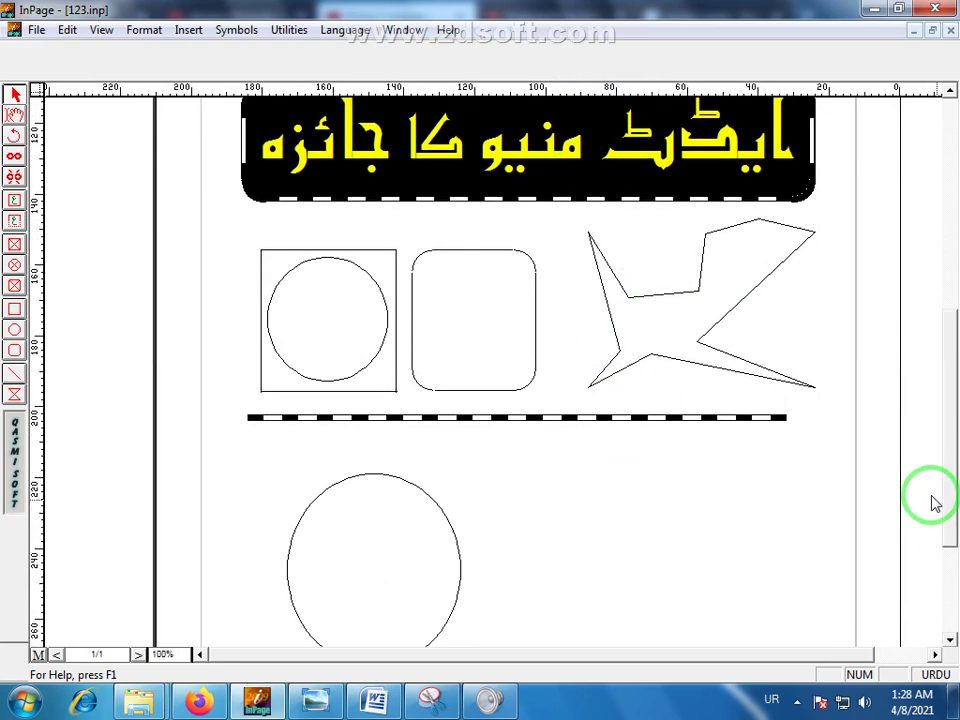
pyautogui.moveTo(943, 497); pyautogui.dragTo(938, 318)
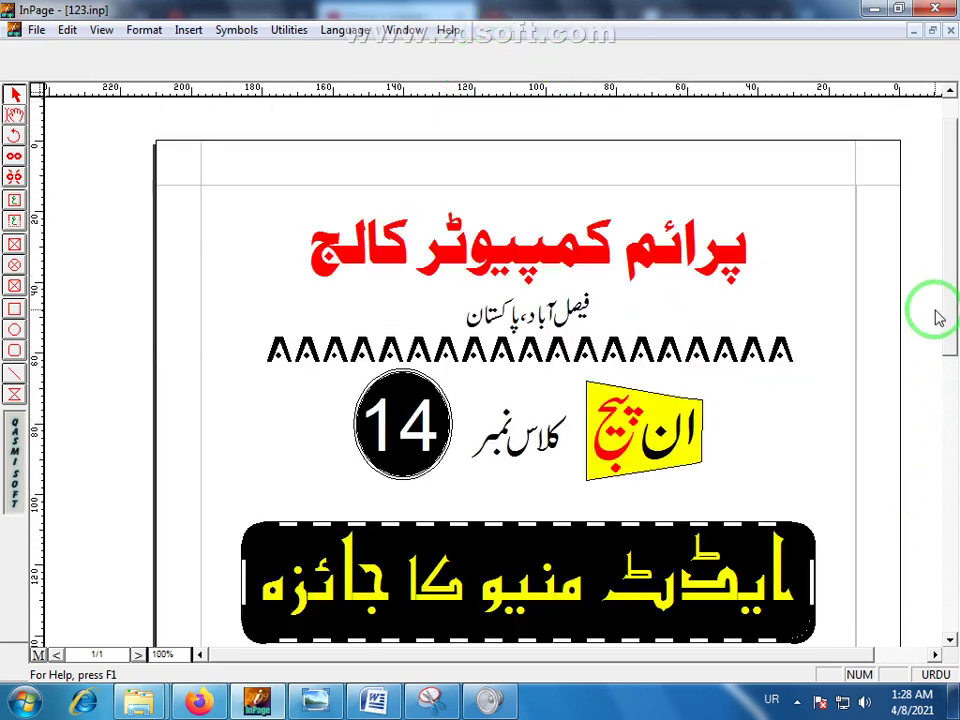
pyautogui.scroll(-1, 952, 335)
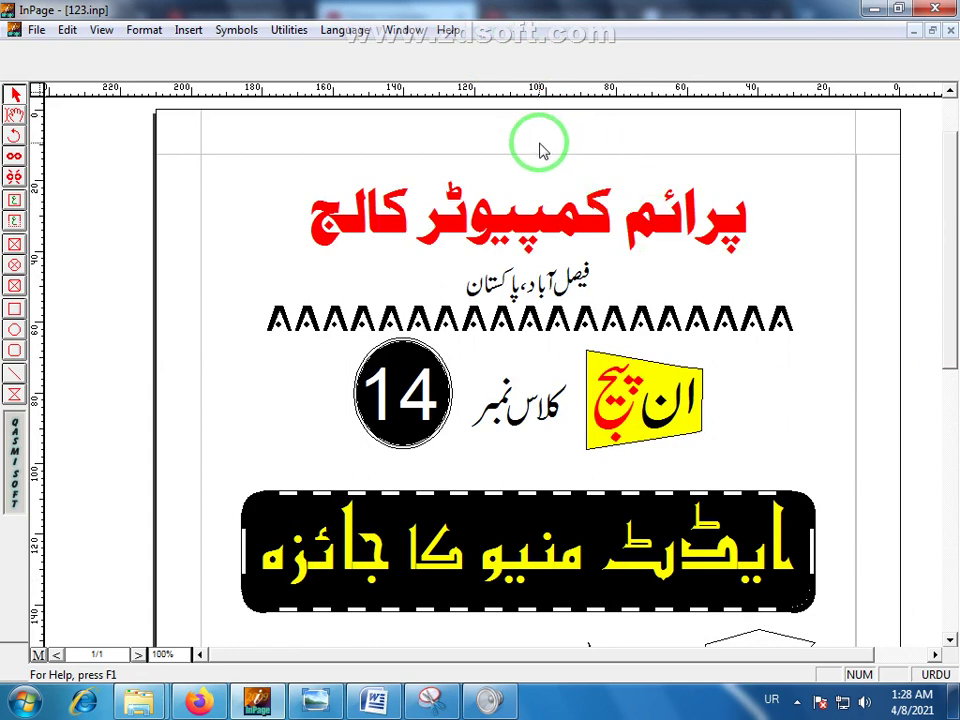
pyautogui.click(67, 31)
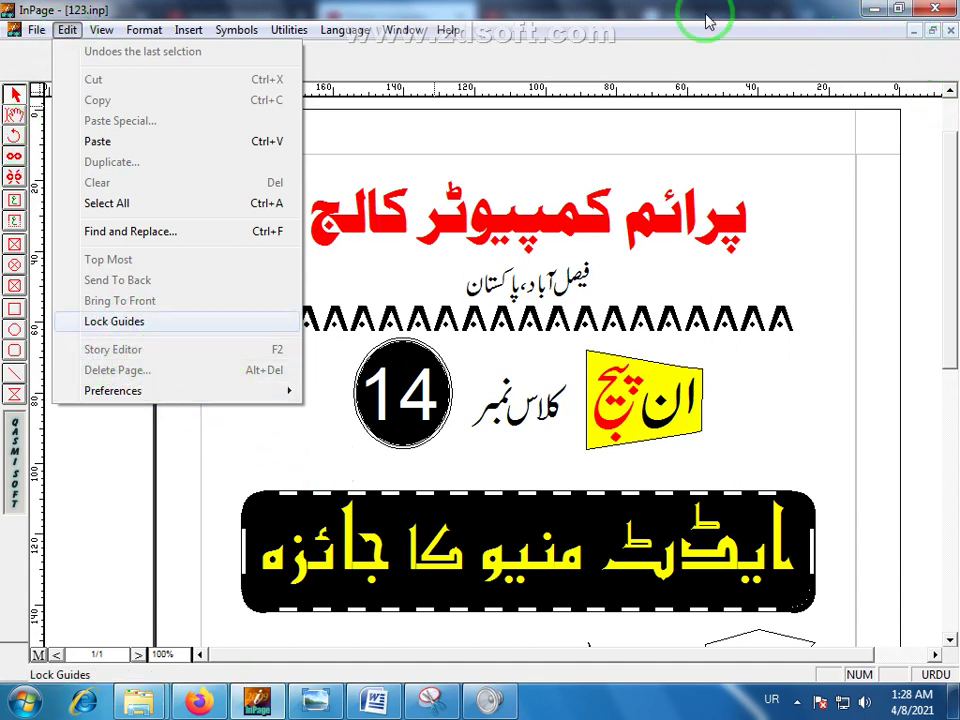
pyautogui.click(8, 9)
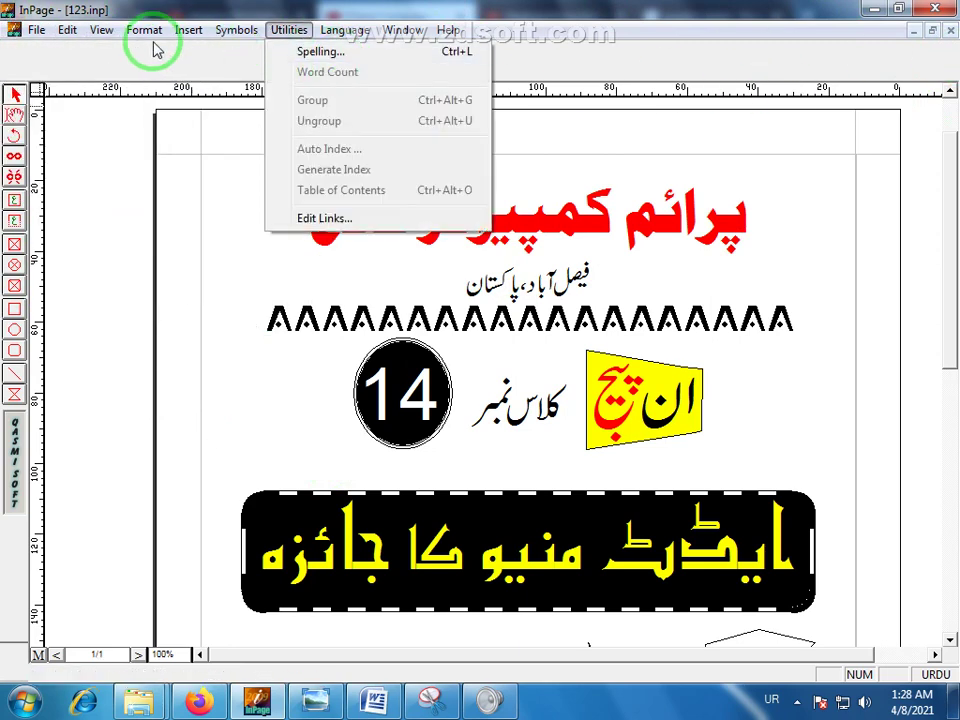
pyautogui.moveTo(62, 47)
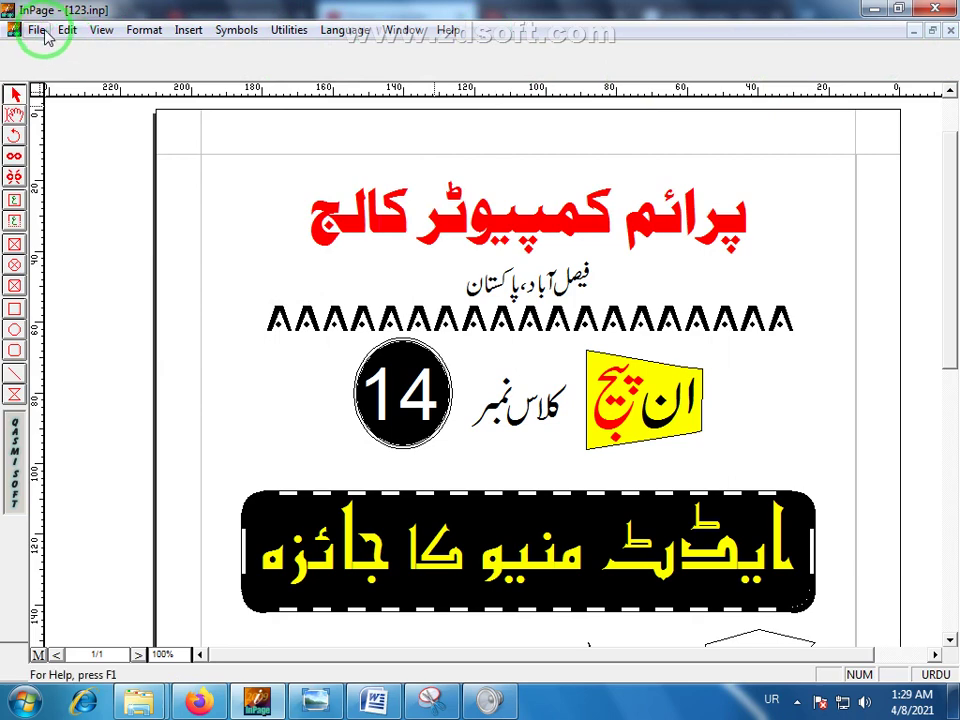
# - View the Phonetic keyboard layout from the keyboard preferences, and close both dialogs without changing any settings
pyautogui.click(44, 33)
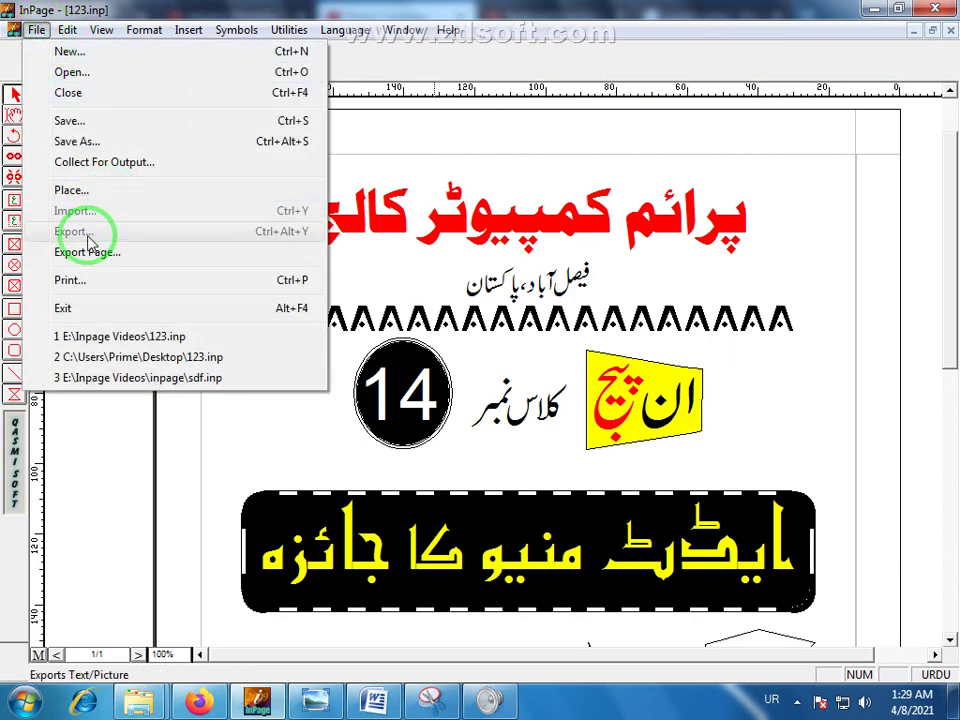
pyautogui.moveTo(98, 40)
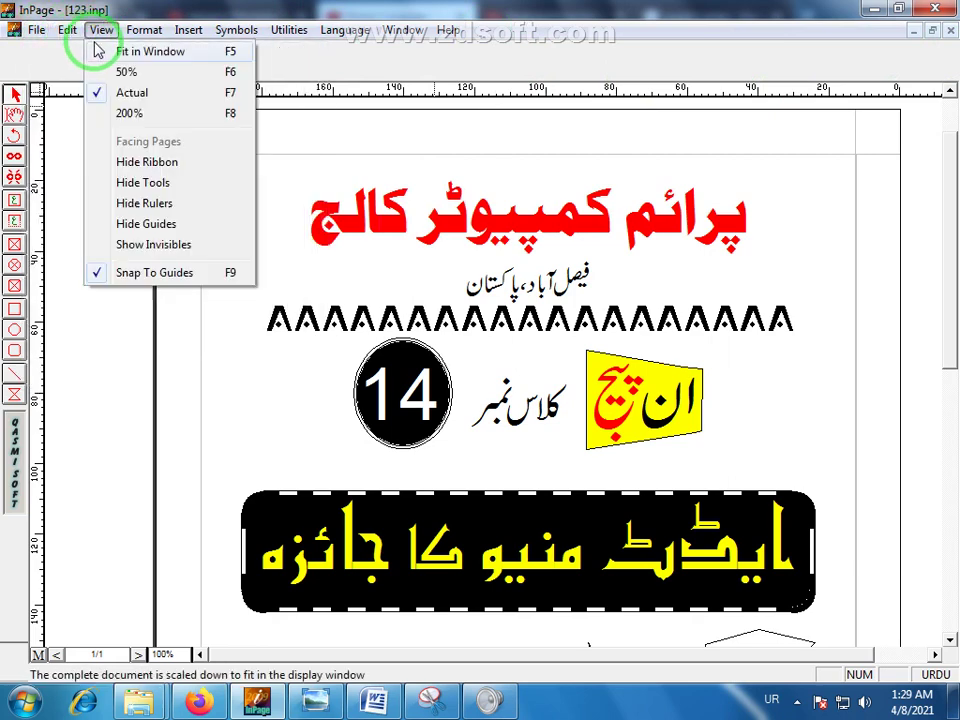
pyautogui.moveTo(67, 30)
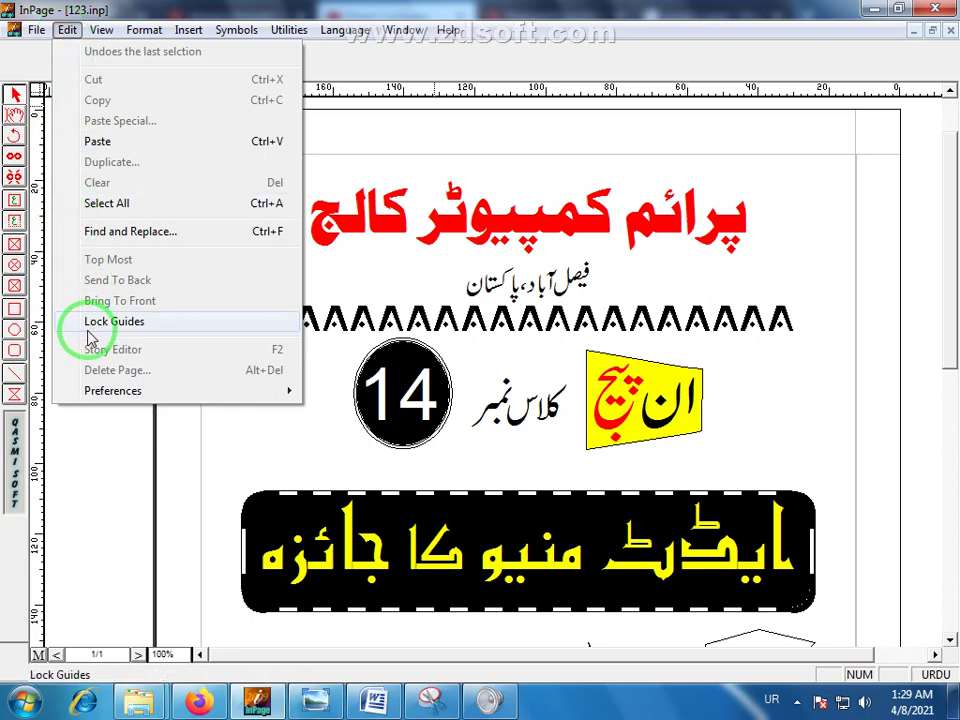
pyautogui.moveTo(100, 393)
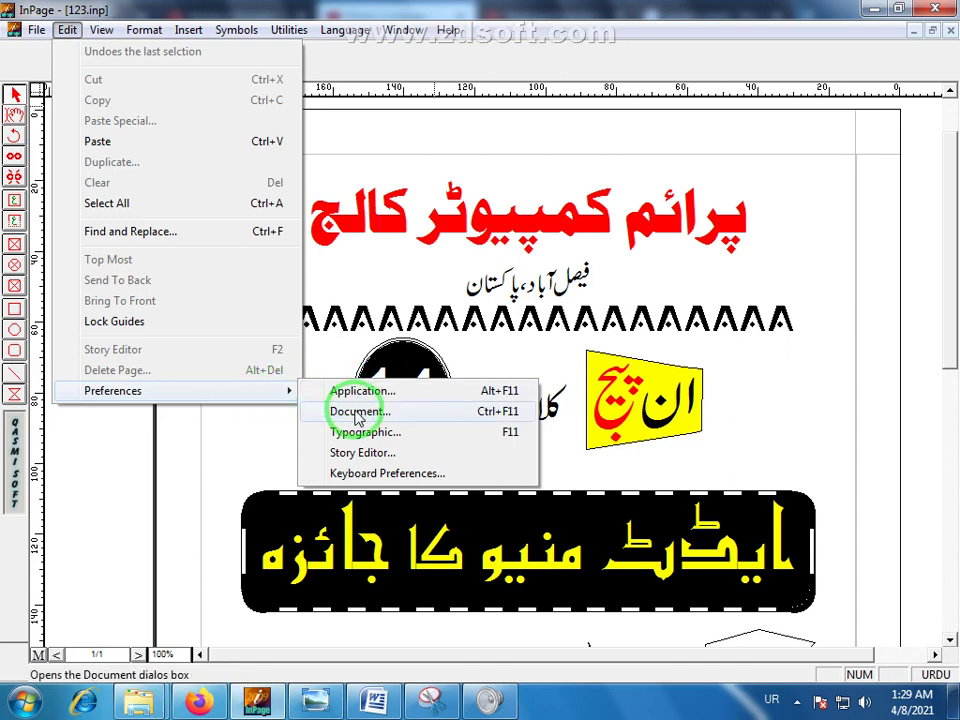
pyautogui.click(425, 483)
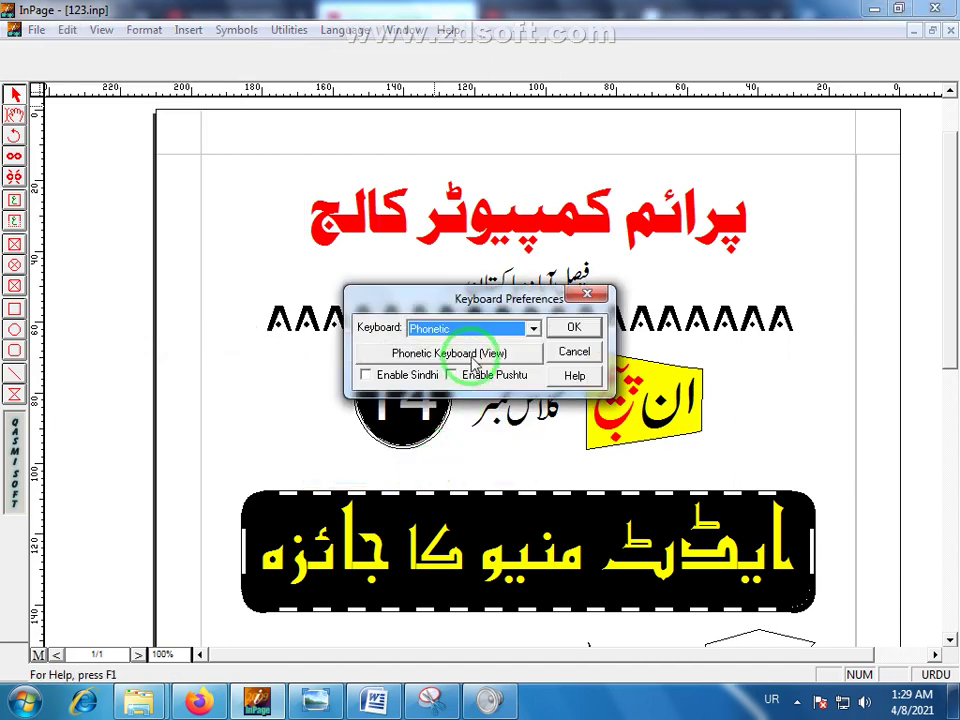
pyautogui.moveTo(438, 297); pyautogui.dragTo(325, 231)
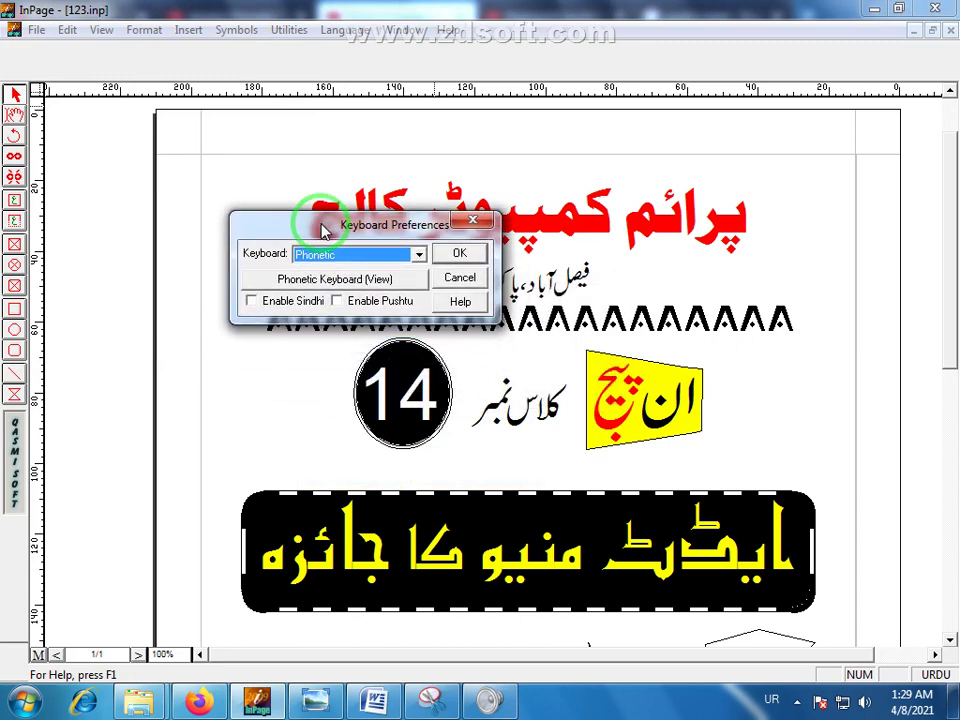
pyautogui.click(358, 280)
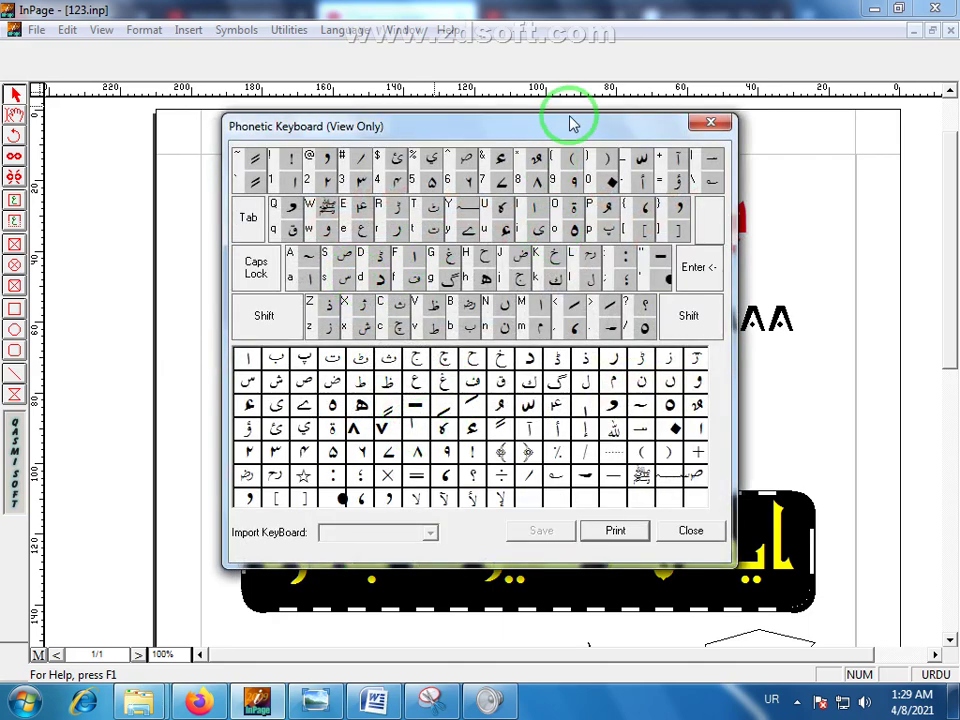
pyautogui.moveTo(575, 126); pyautogui.dragTo(514, 214)
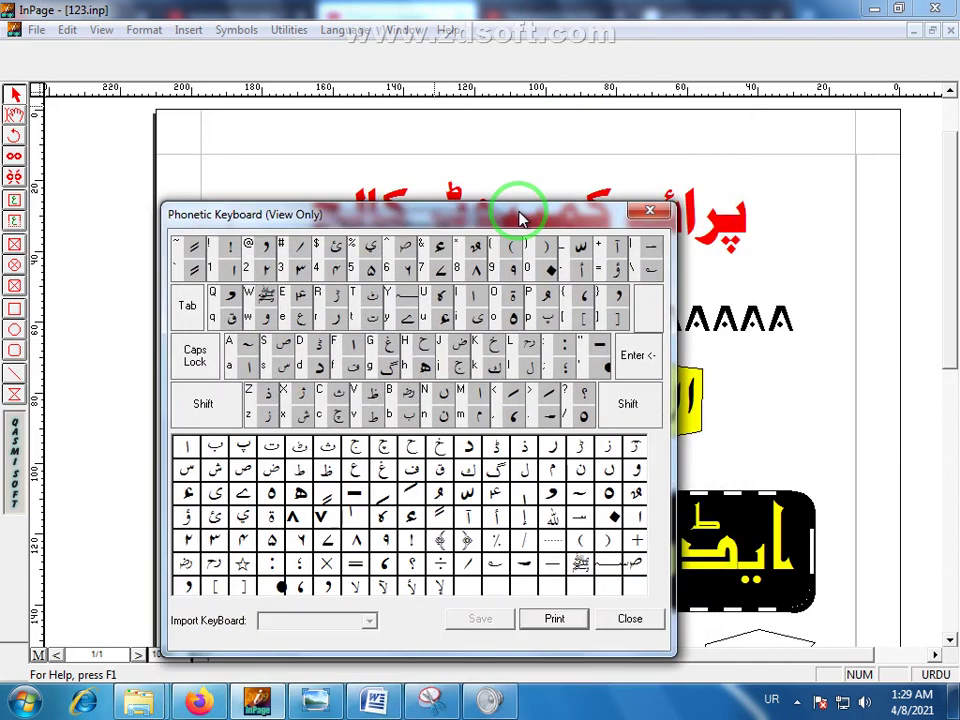
pyautogui.click(650, 215)
pyautogui.moveTo(412, 222); pyautogui.dragTo(407, 182)
pyautogui.click(478, 229)
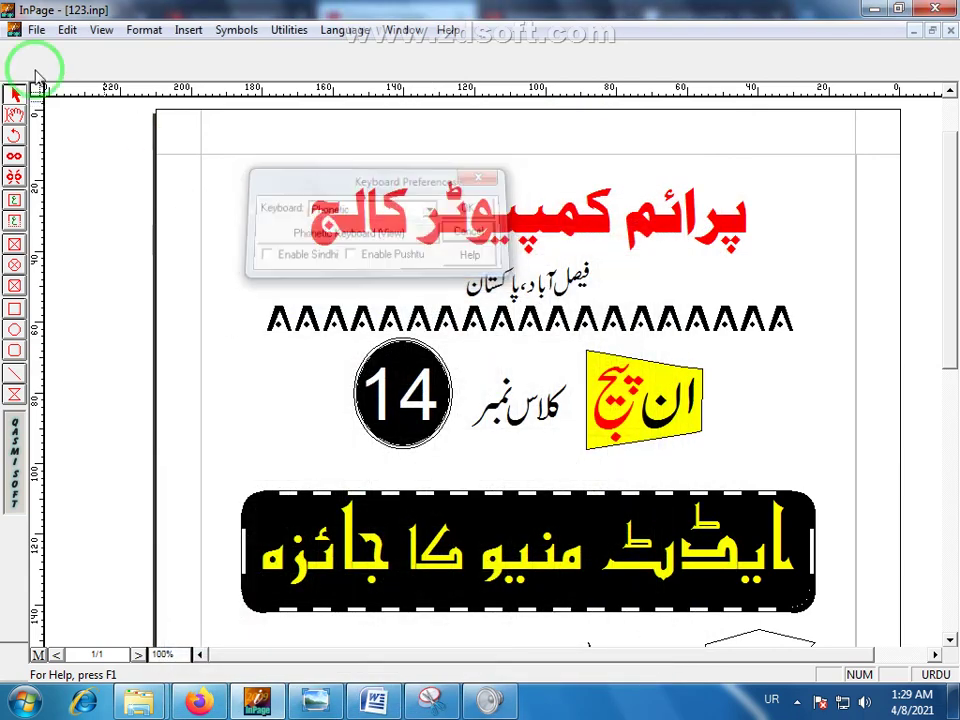
pyautogui.click(67, 30)
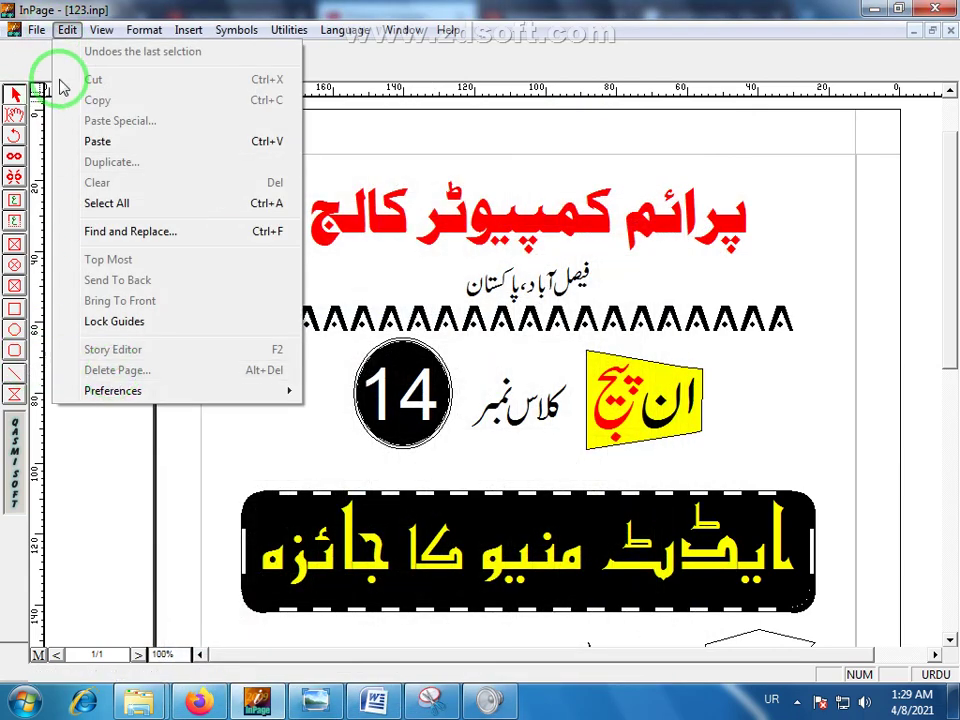
pyautogui.click(148, 10)
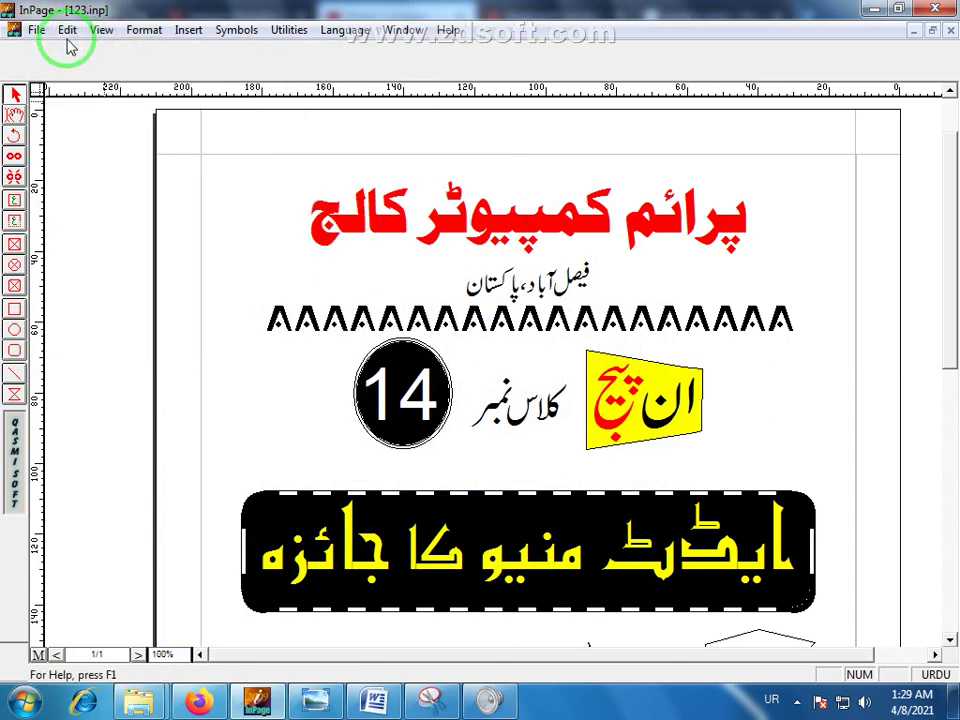